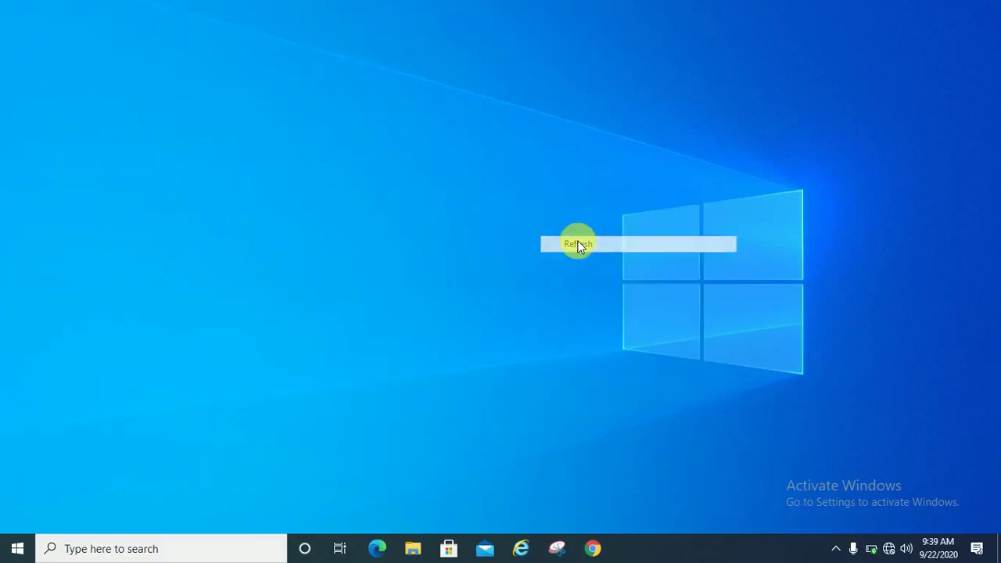
# - Refresh the desktop four times from its context menu
pyautogui.rightClick(574, 180)
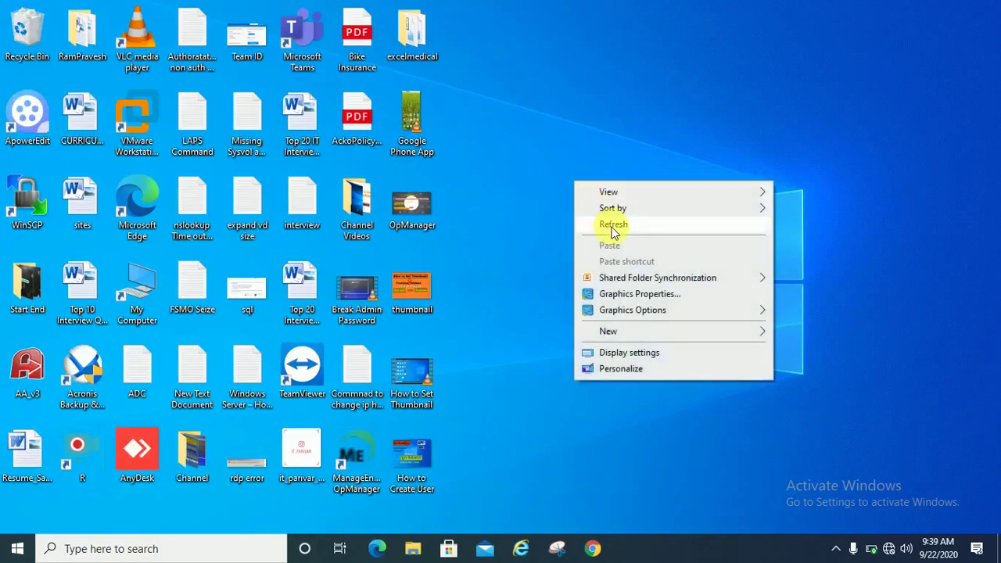
pyautogui.click(612, 227)
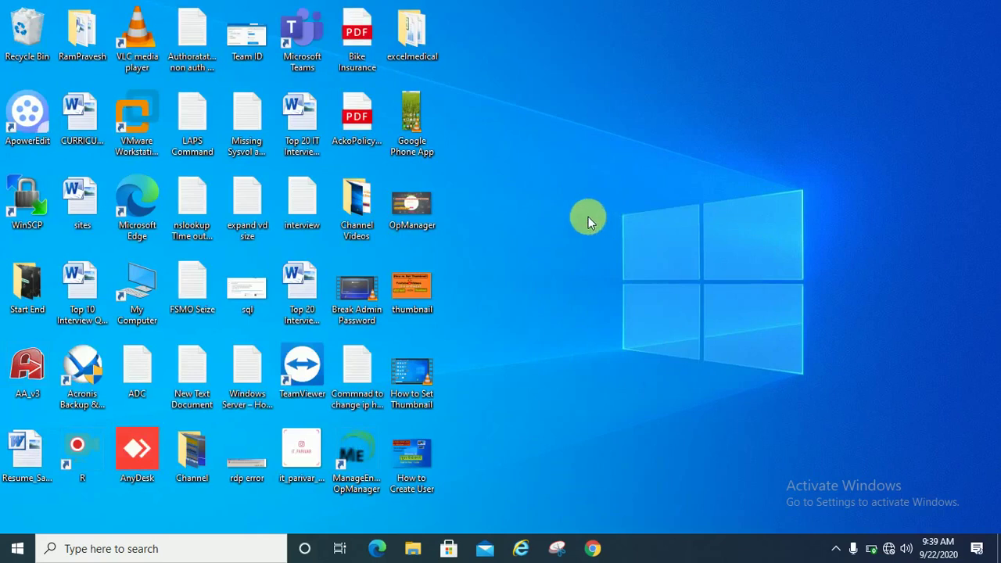
pyautogui.rightClick(572, 201)
pyautogui.click(603, 246)
pyautogui.rightClick(534, 196)
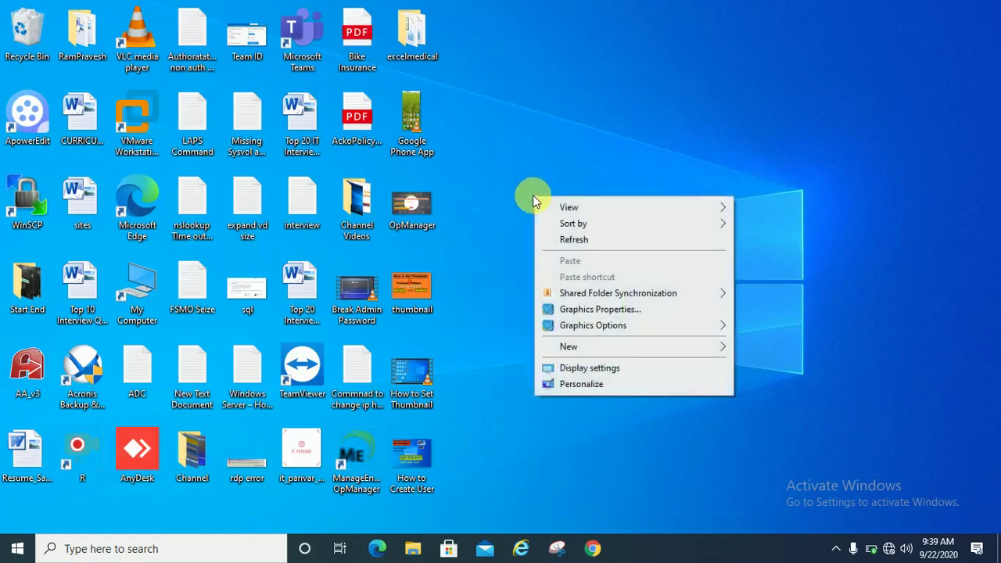
pyautogui.click(571, 241)
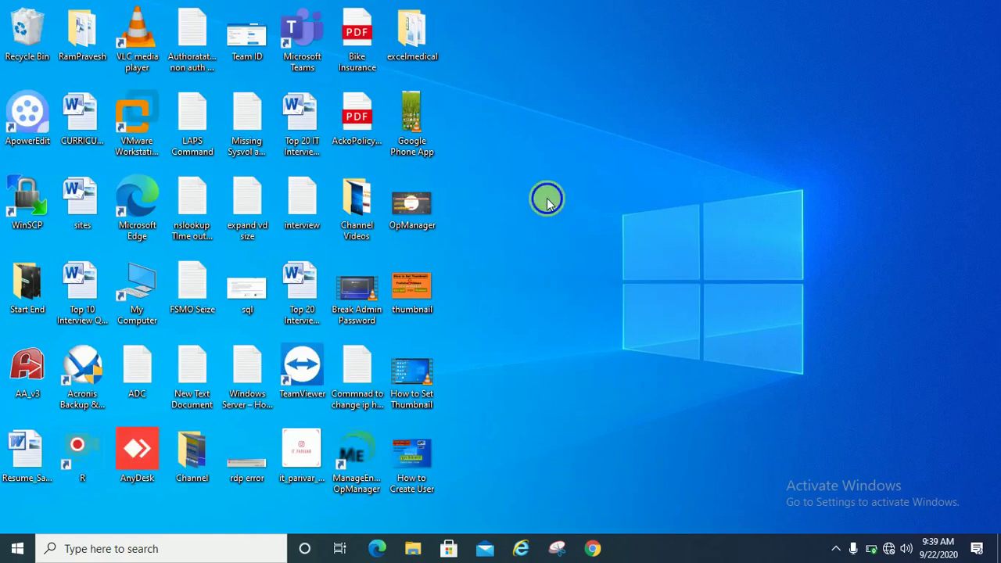
pyautogui.rightClick(547, 197)
pyautogui.click(584, 242)
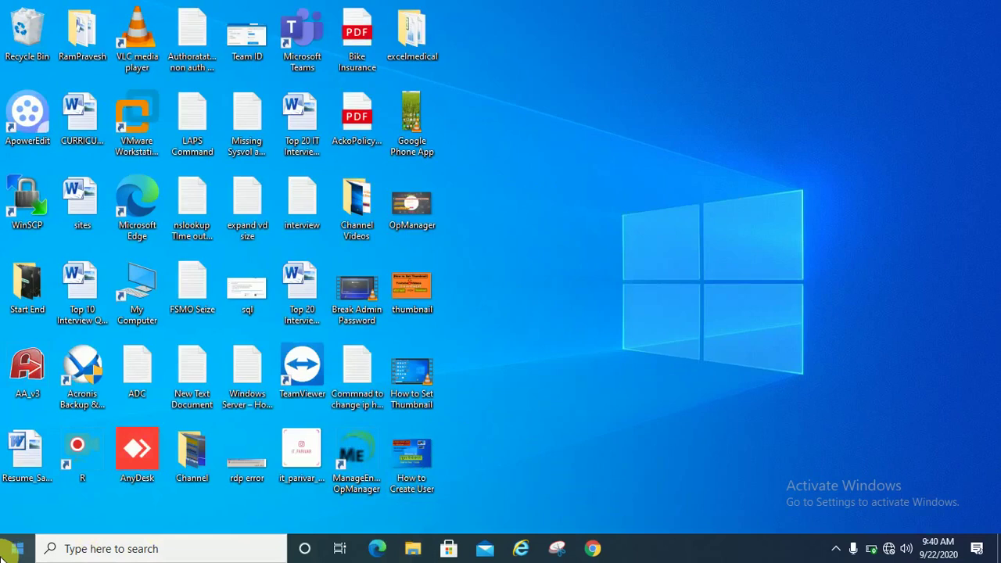
# - Launch Computer Management via This PC's More > Manage in Start, then refresh the desktop
pyautogui.click(17, 548)
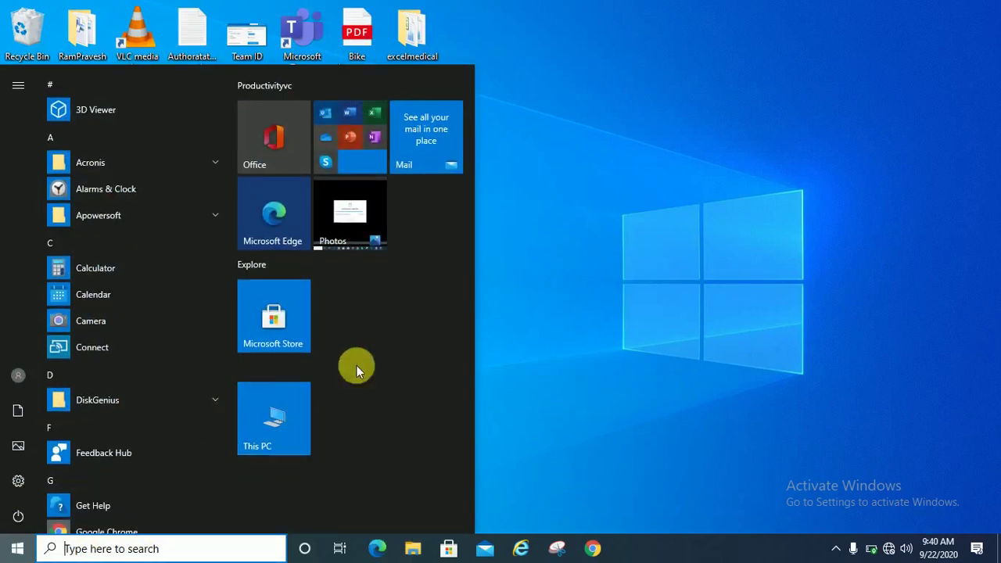
pyautogui.click(286, 423)
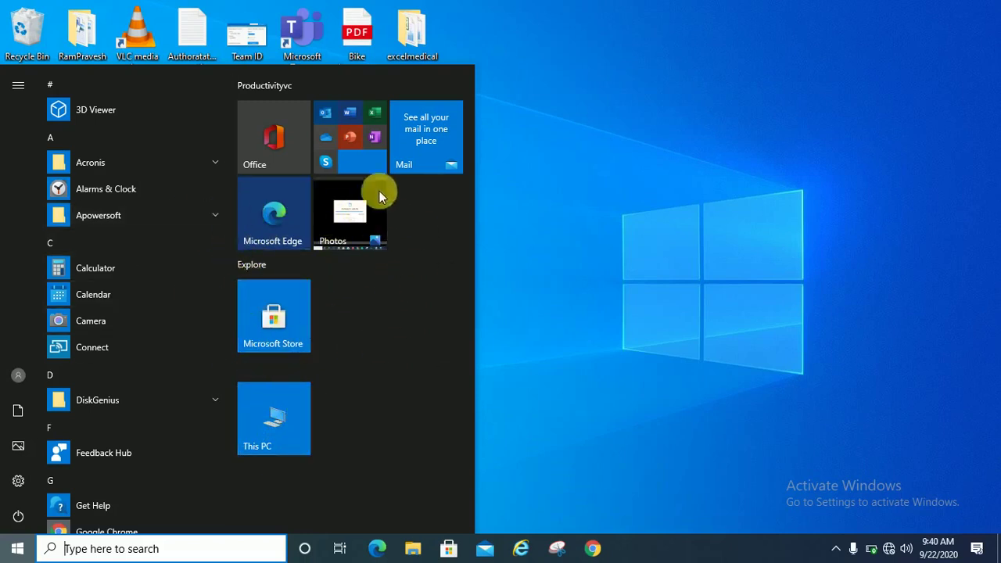
pyautogui.click(278, 425)
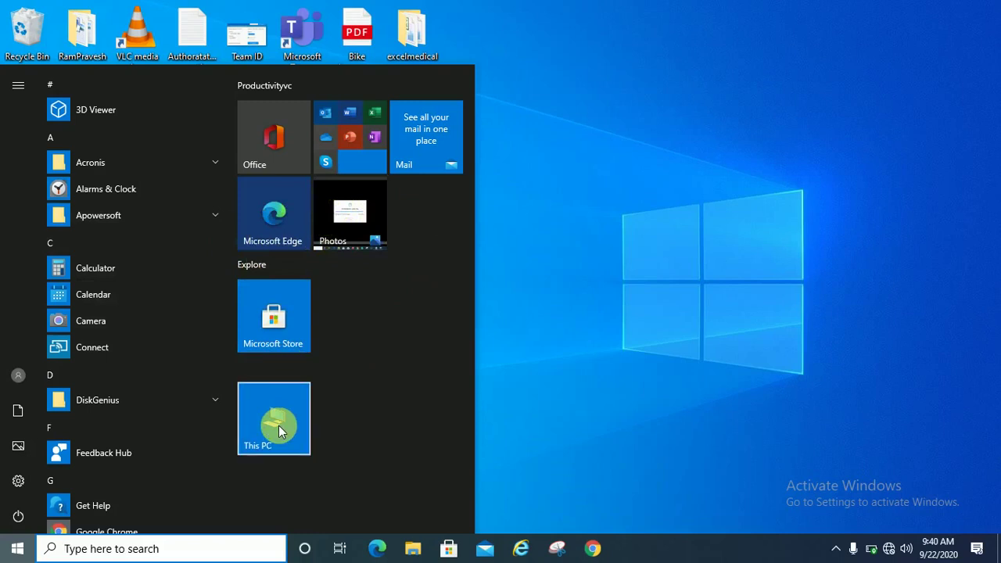
pyautogui.rightClick(278, 425)
pyautogui.moveTo(344, 482)
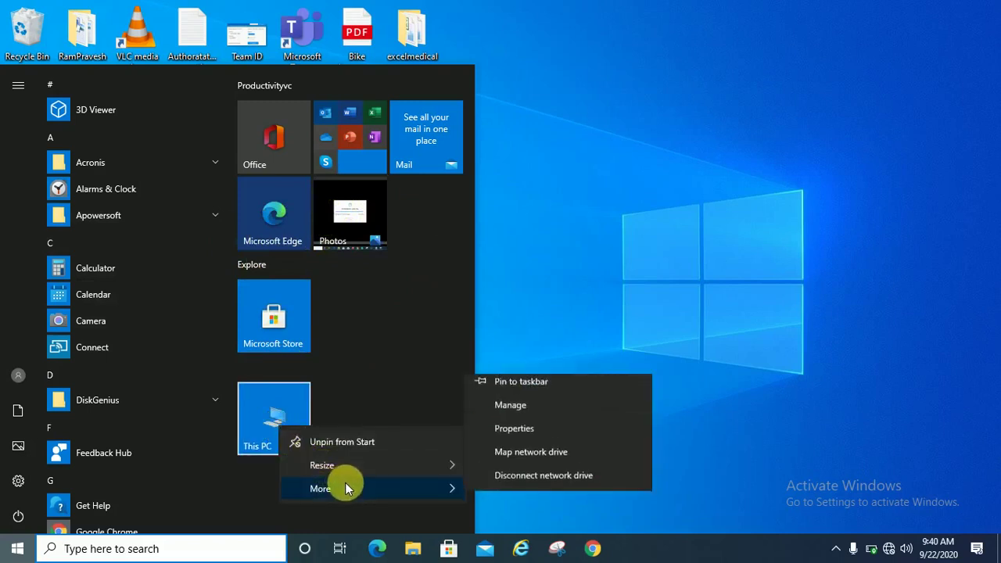
pyautogui.click(512, 415)
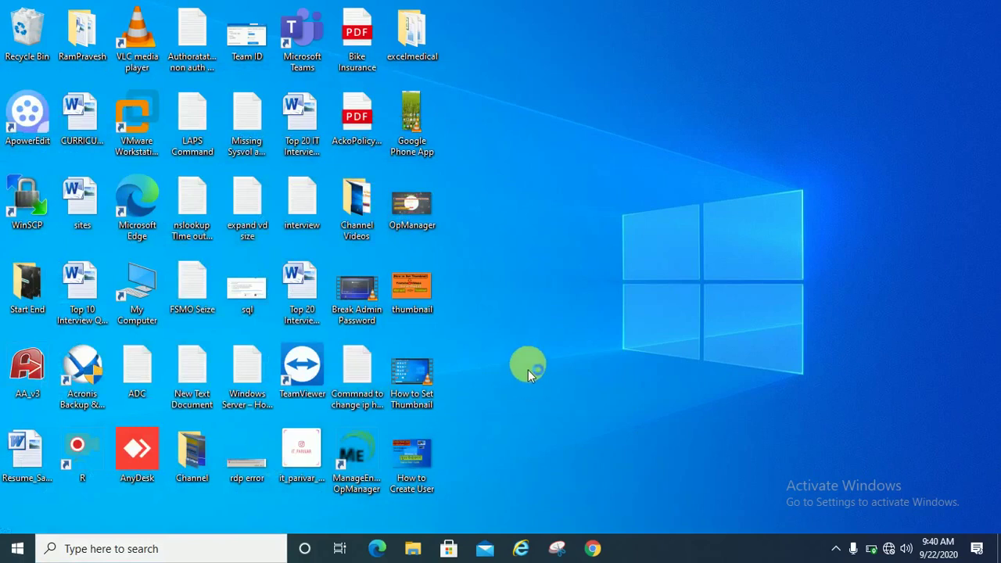
pyautogui.rightClick(567, 234)
pyautogui.click(604, 273)
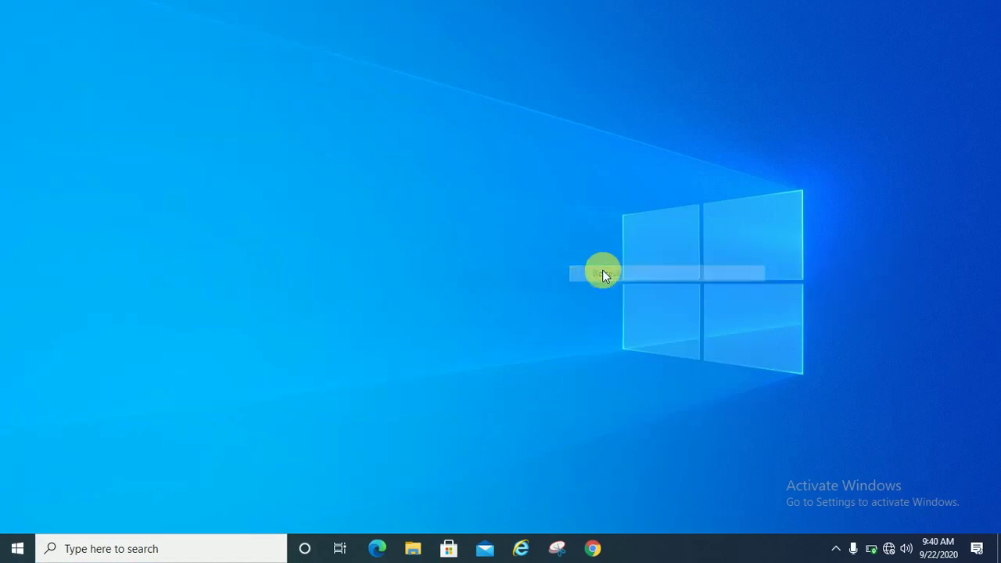
# - Expand Local Users and Groups, list the Users accounts, then close Computer Management
pyautogui.press('super+x')
pyautogui.press('g')
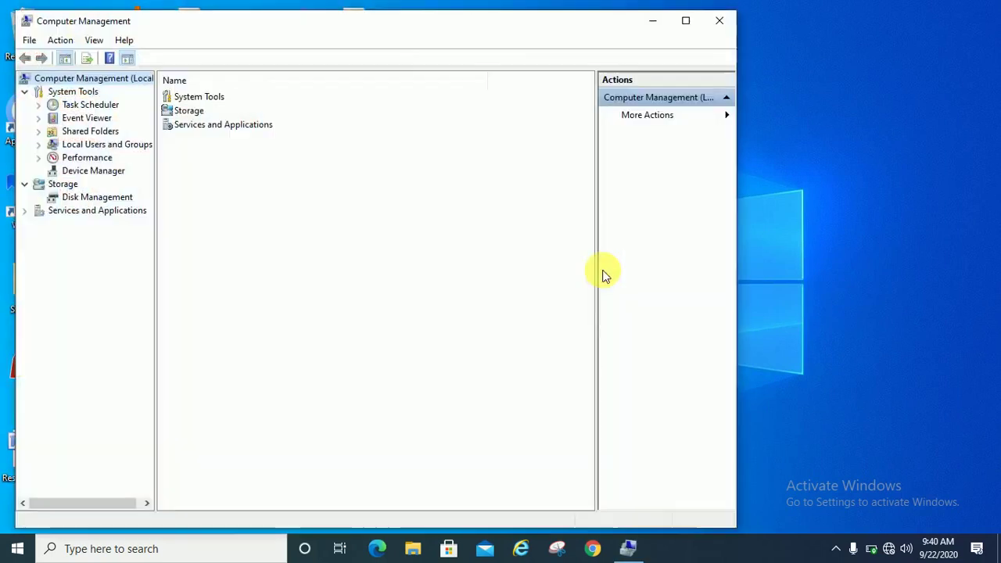
pyautogui.moveTo(381, 29); pyautogui.dragTo(463, 33)
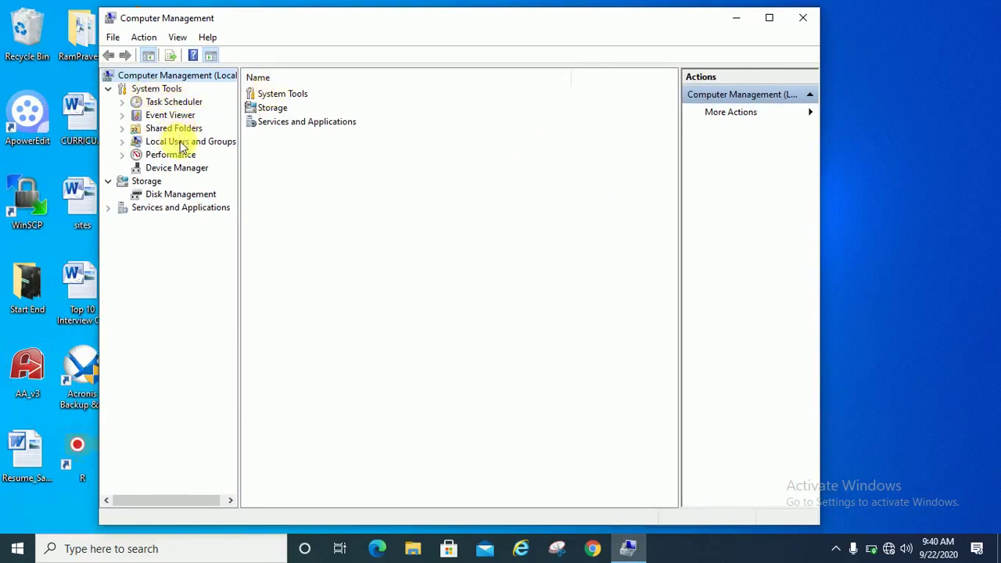
pyautogui.click(195, 148)
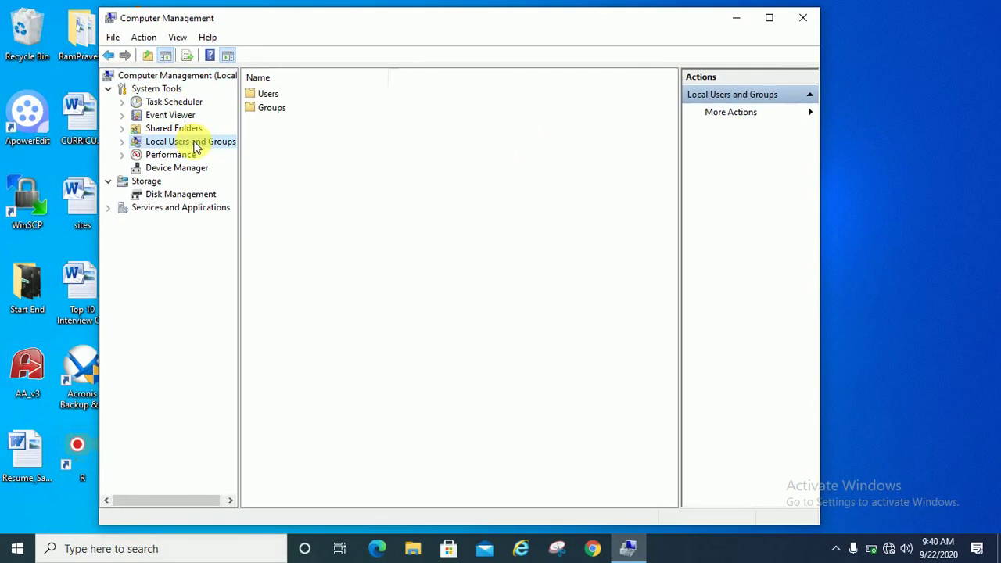
pyautogui.click(275, 95)
pyautogui.click(277, 107)
pyautogui.click(271, 97)
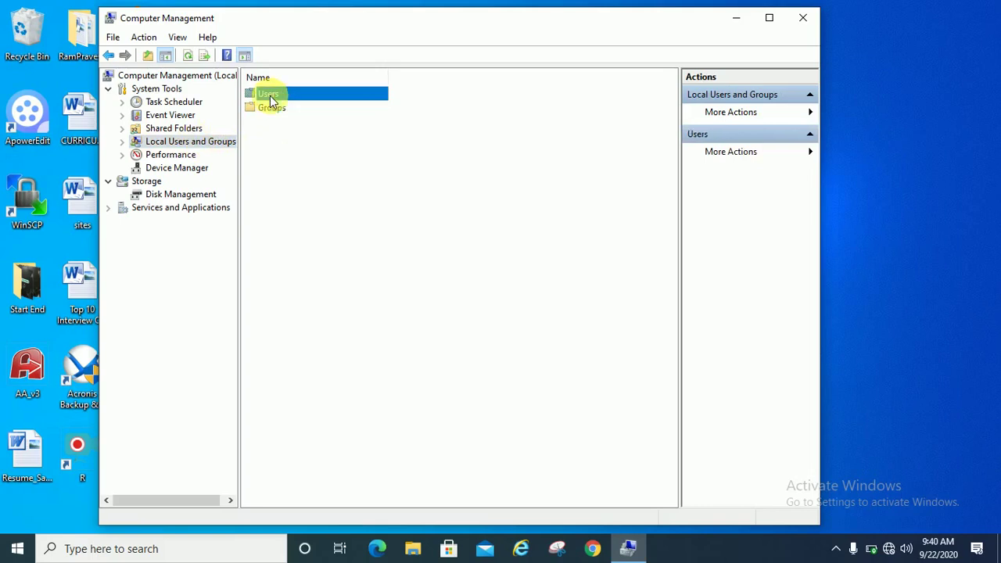
pyautogui.doubleClick(270, 96)
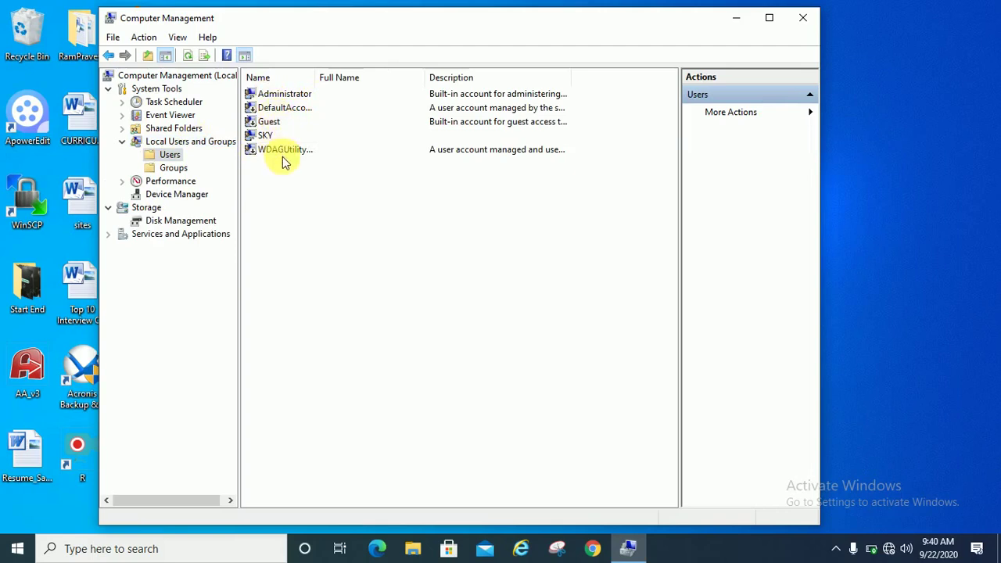
pyautogui.click(810, 22)
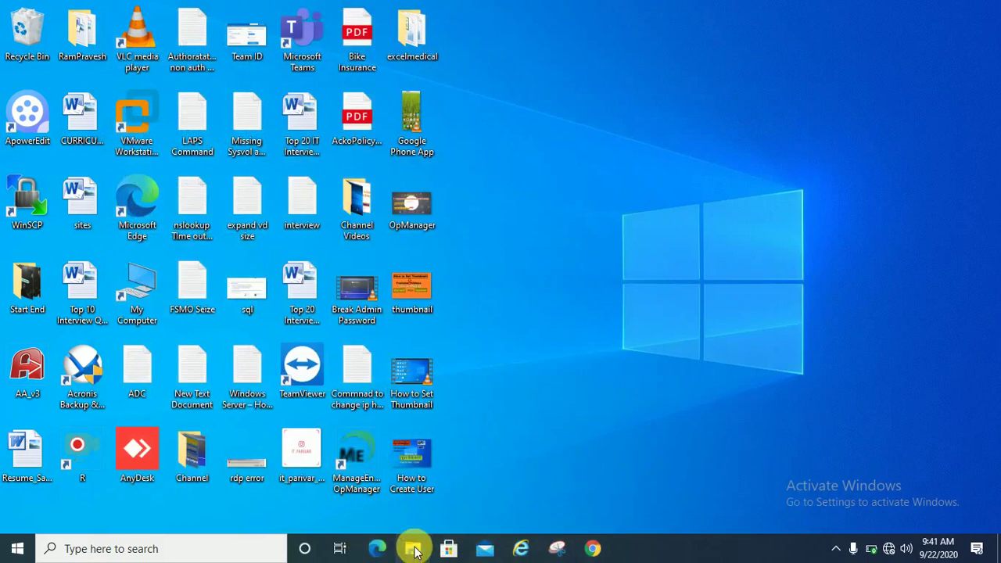
# - Launch Computer Management from This PC's Manage option in a maximized File Explorer
pyautogui.click(412, 549)
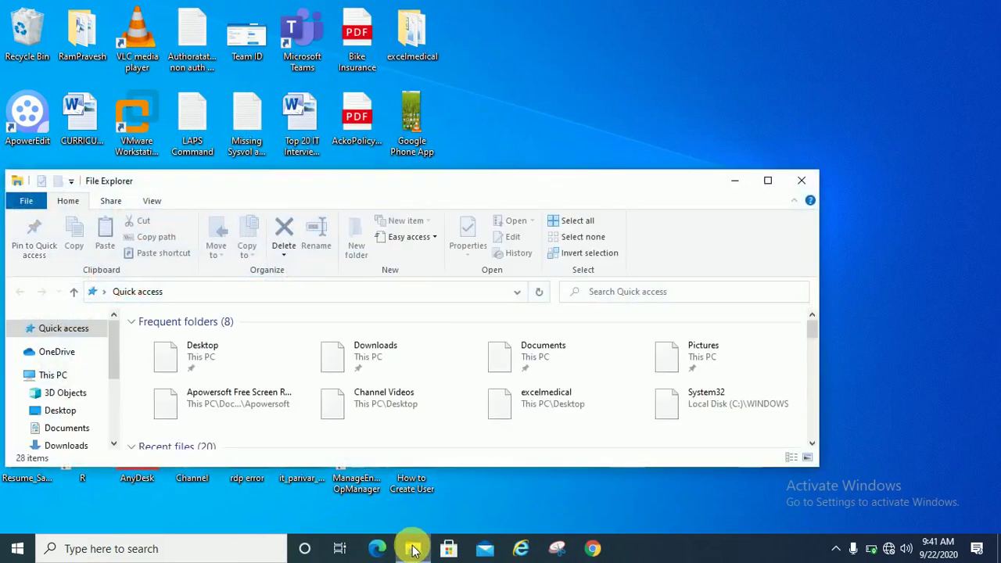
pyautogui.doubleClick(505, 192)
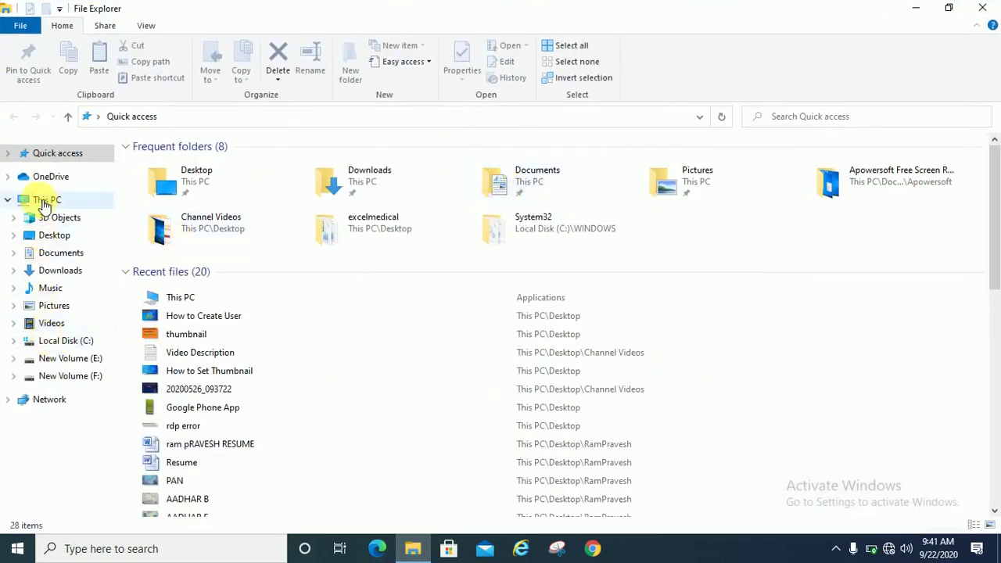
pyautogui.rightClick(44, 206)
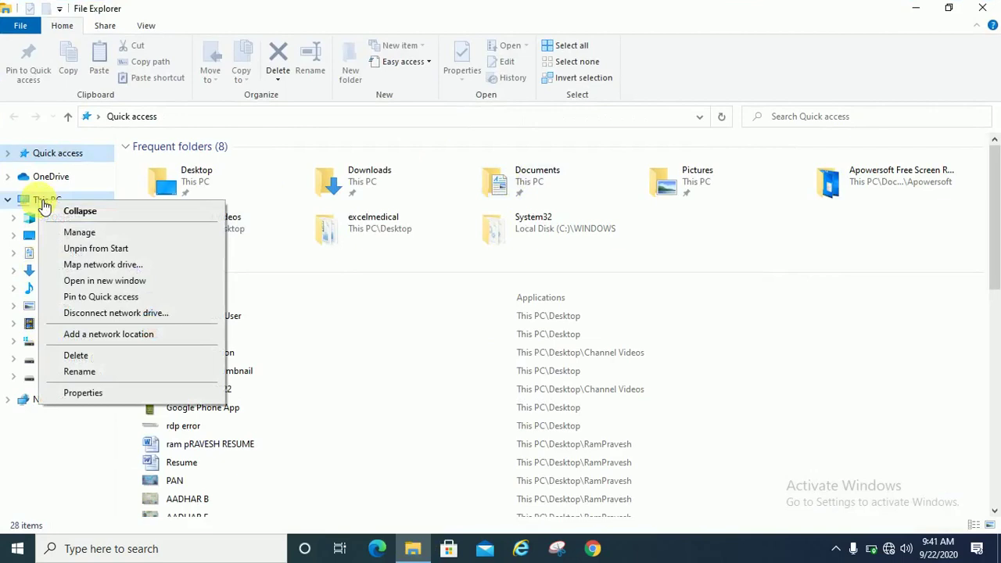
pyautogui.click(93, 236)
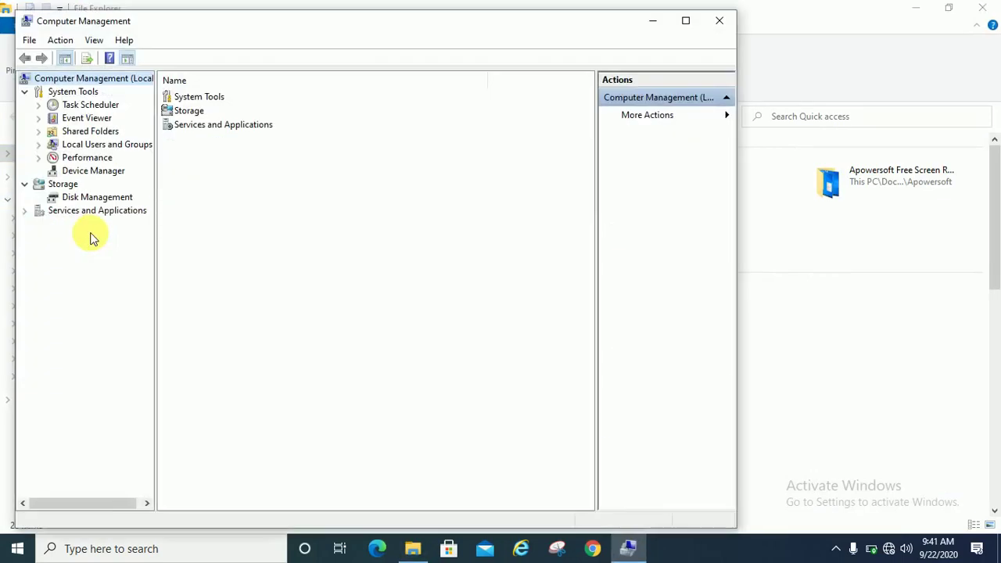
# - Minimize File Explorer, maximize Computer Management and select Users under Local Users and Groups
pyautogui.click(914, 8)
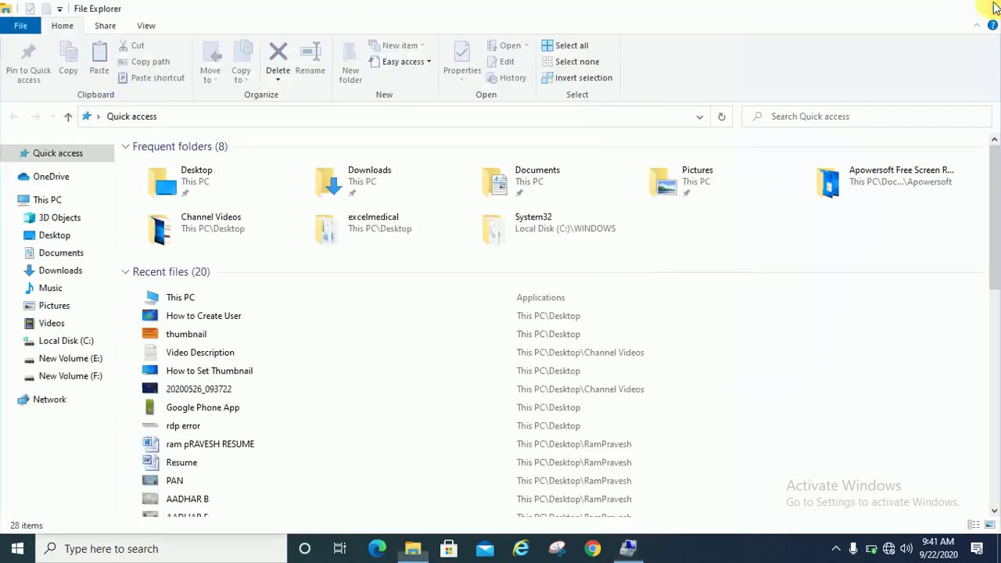
pyautogui.click(687, 22)
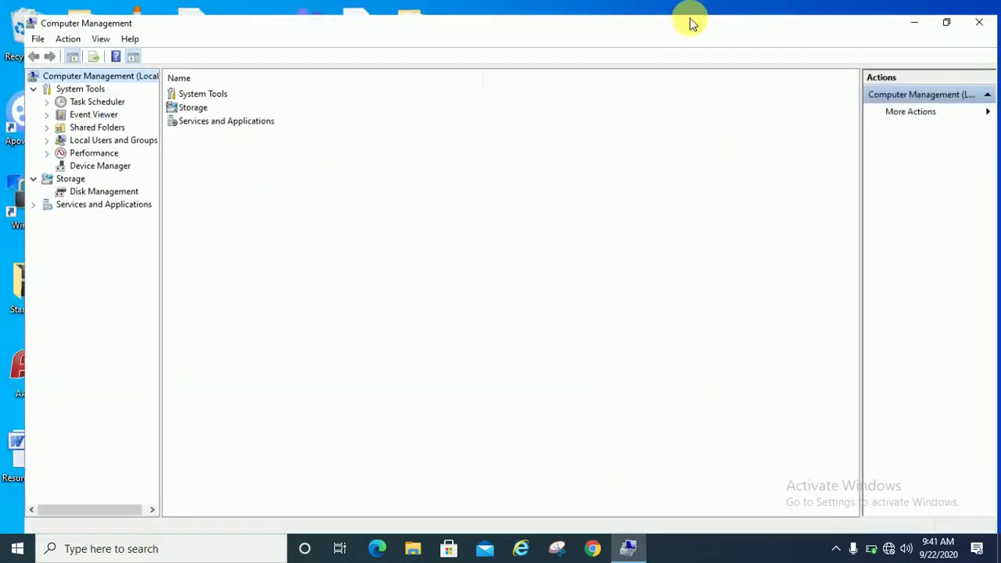
pyautogui.click(97, 129)
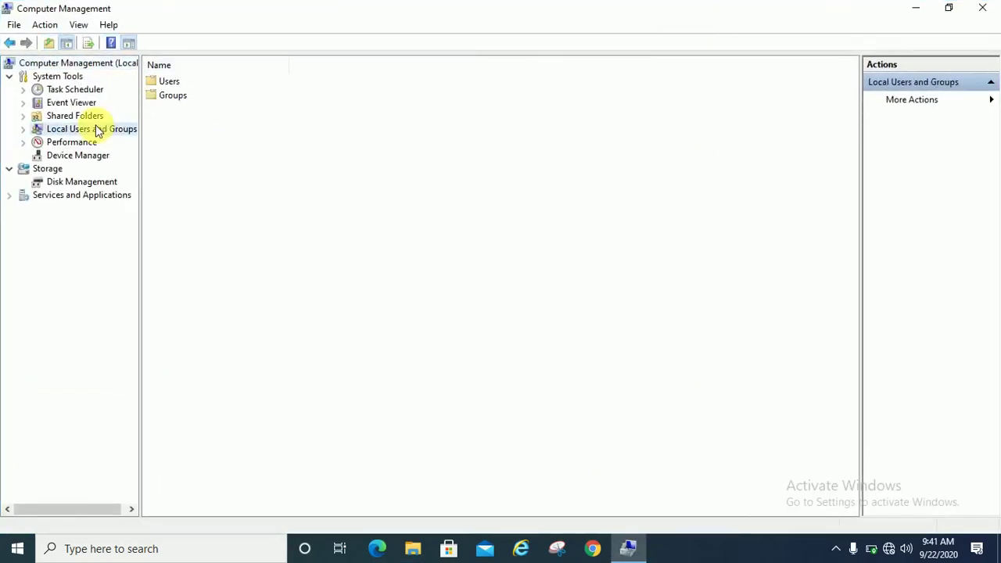
pyautogui.click(168, 83)
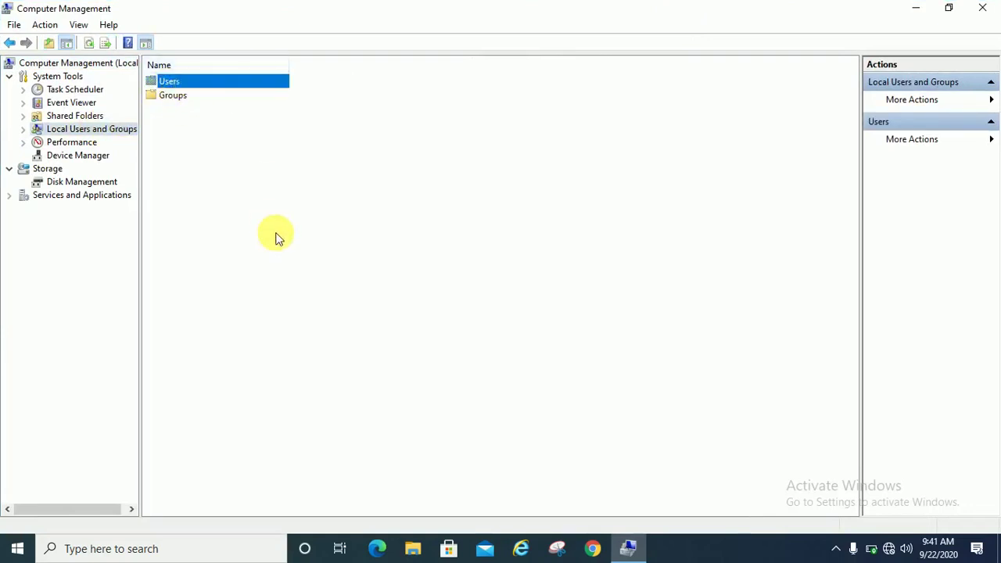
# - Close Computer Management and launch lusrmgr.msc from the Run dialog
pyautogui.click(980, 9)
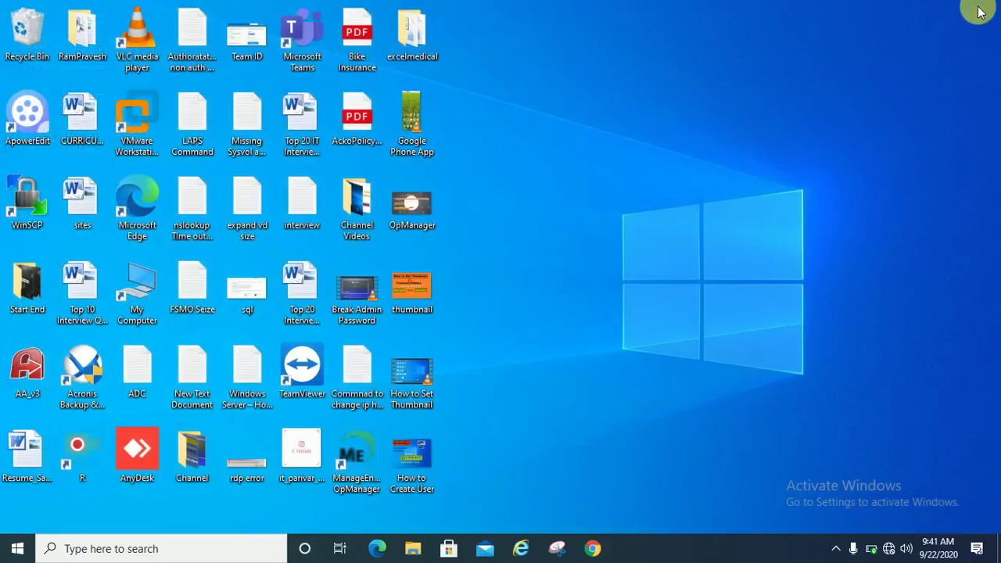
pyautogui.press('super+r')
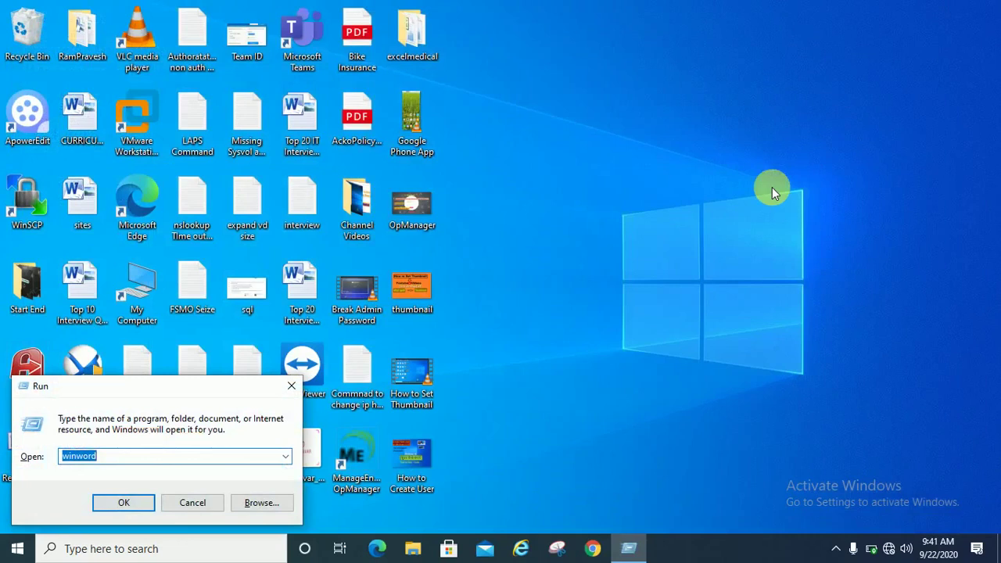
pyautogui.write('lusrmg')
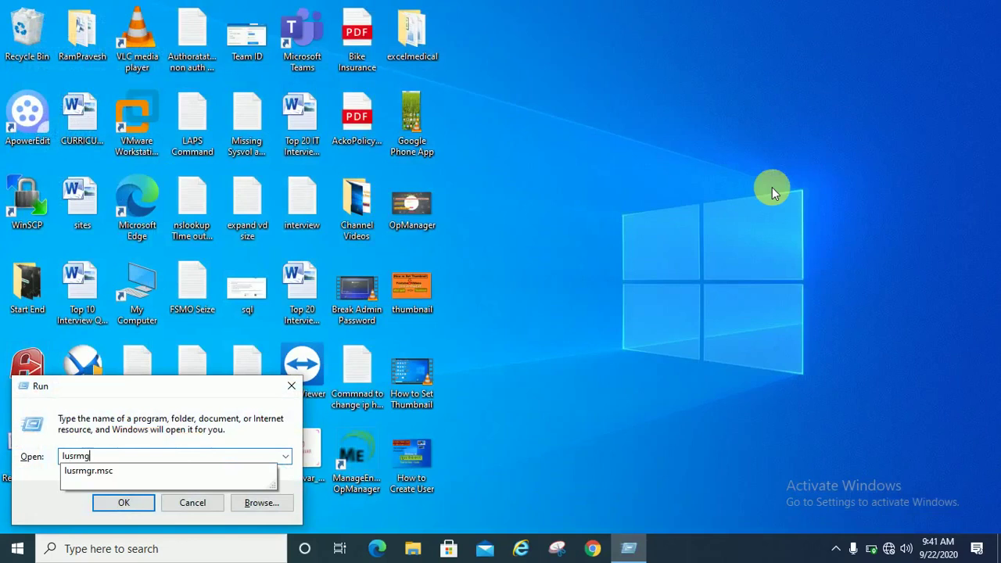
pyautogui.write('r.msc')
pyautogui.press('Return')
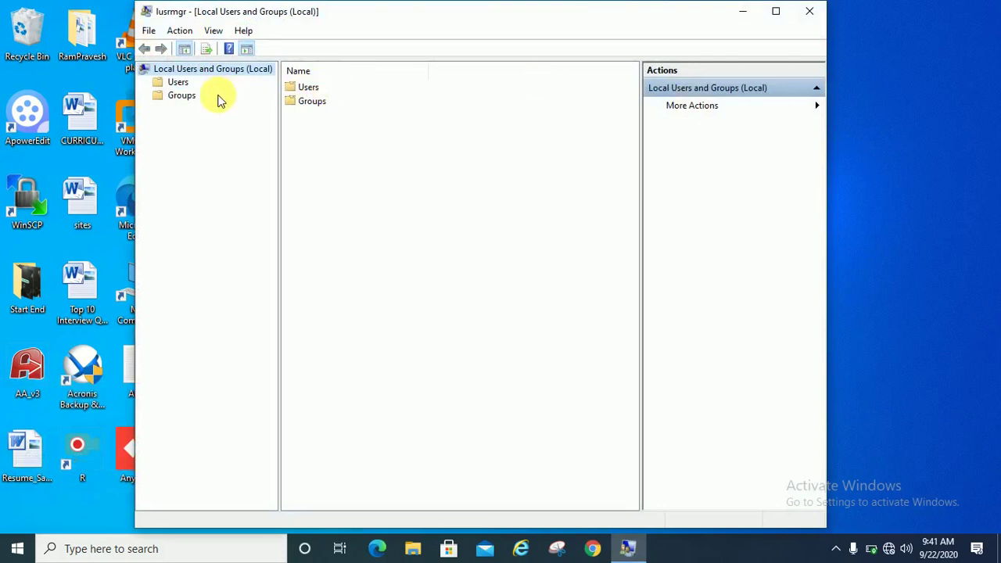
pyautogui.click(178, 83)
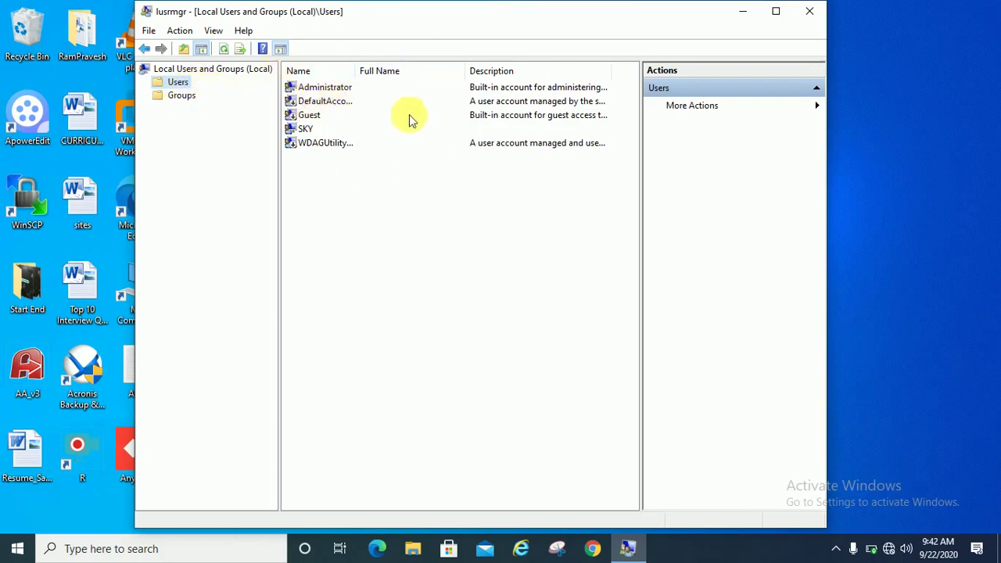
pyautogui.click(809, 11)
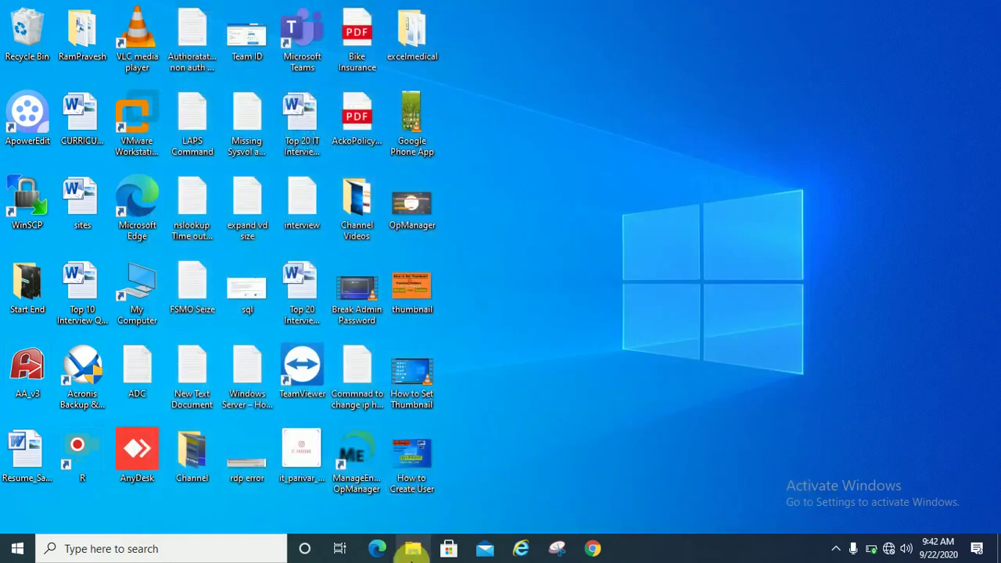
# - Open Computer Management from the This PC entry in File Explorer's navigation pane
pyautogui.click(413, 551)
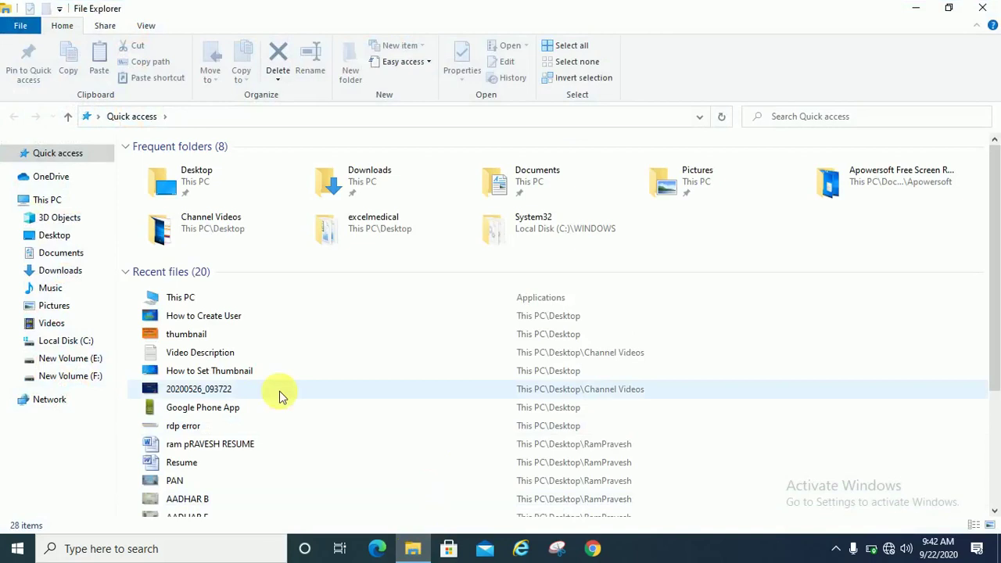
pyautogui.click(45, 201)
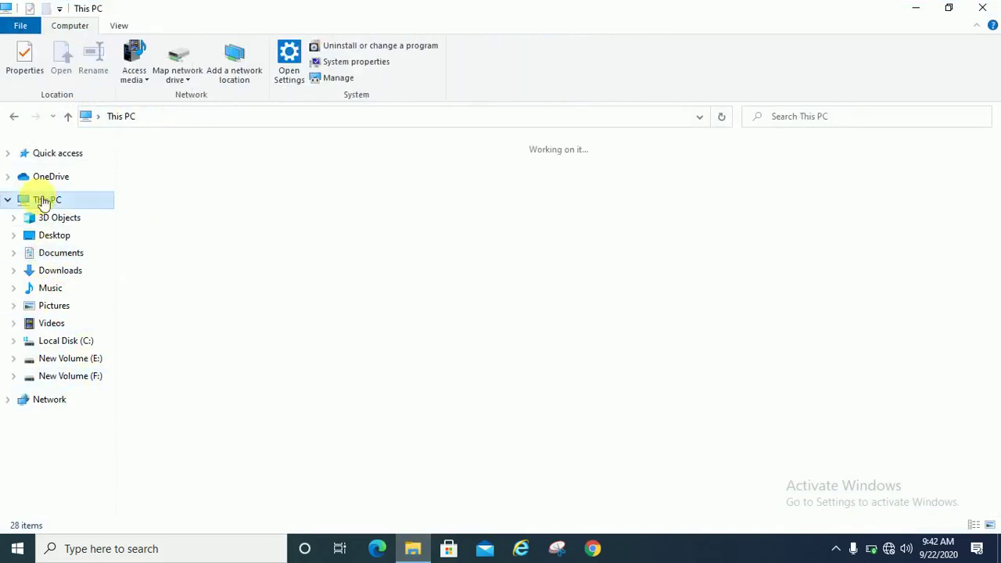
pyautogui.rightClick(44, 201)
pyautogui.click(91, 228)
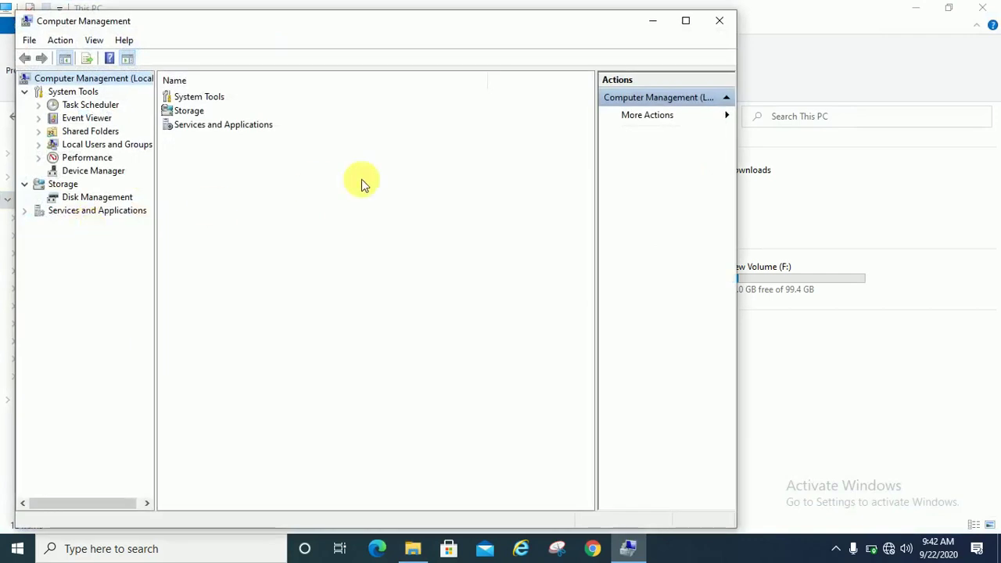
# - Maximize Computer Management, open Local Users and Groups > Users, and start a New User
pyautogui.click(685, 21)
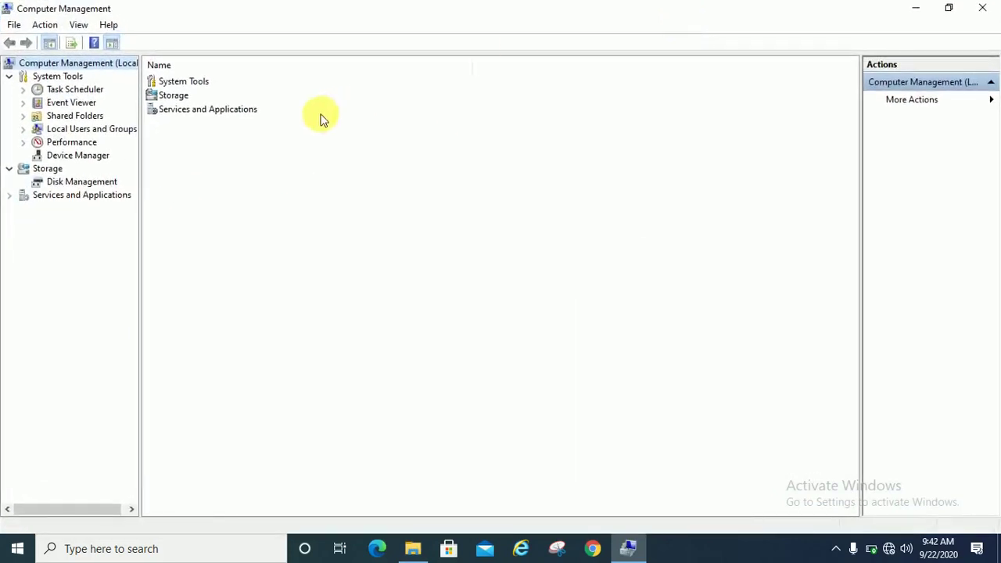
pyautogui.doubleClick(79, 129)
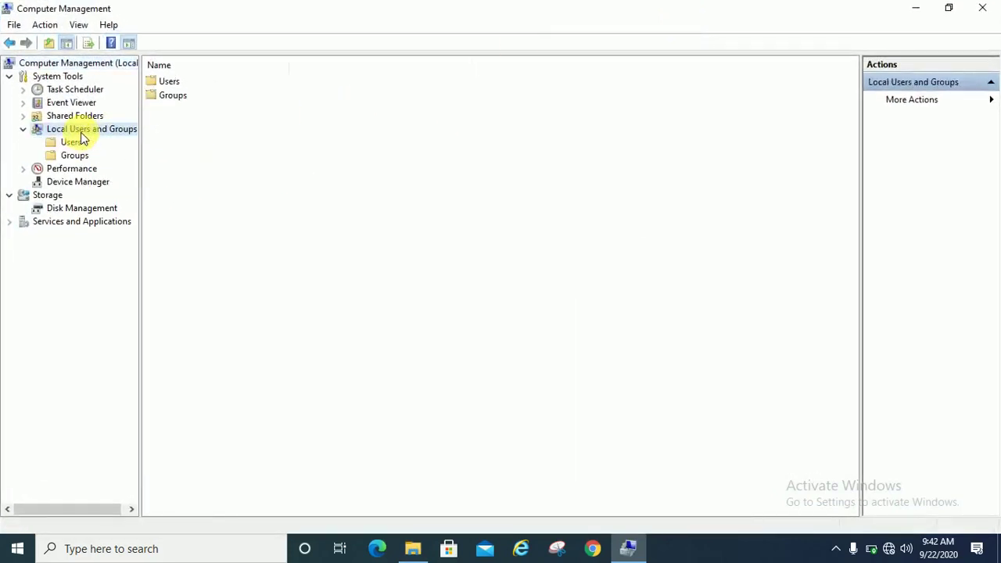
pyautogui.doubleClick(174, 82)
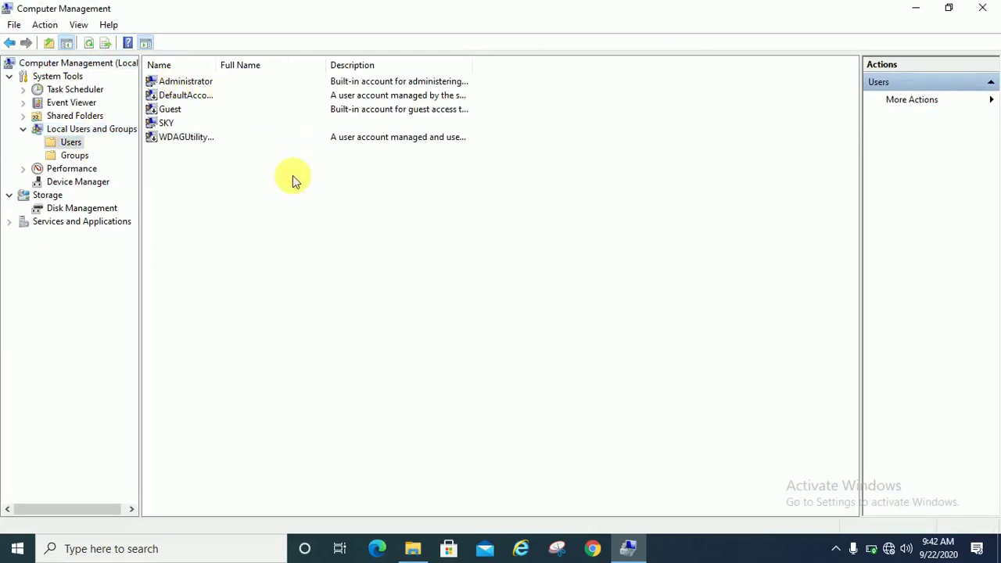
pyautogui.rightClick(238, 179)
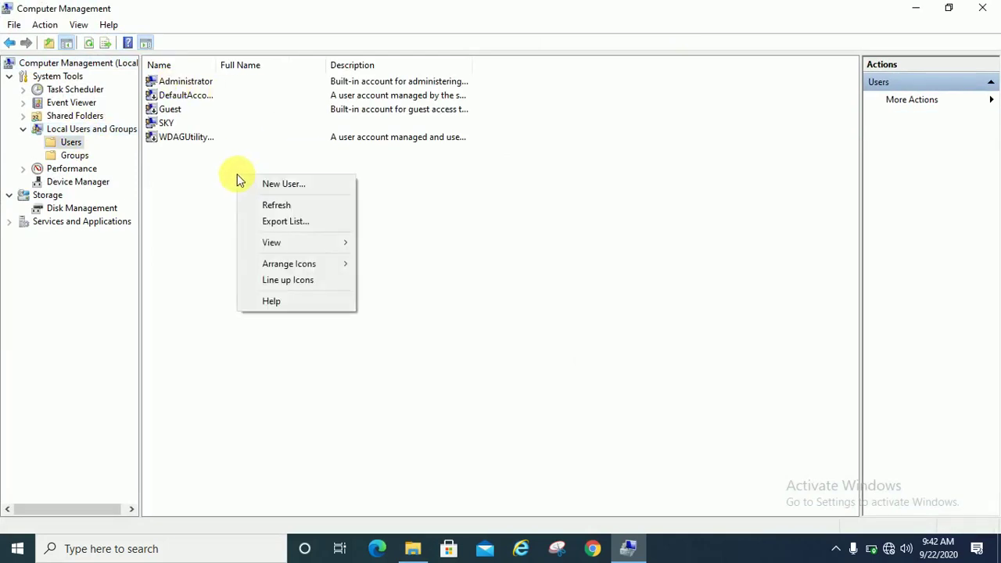
pyautogui.click(302, 185)
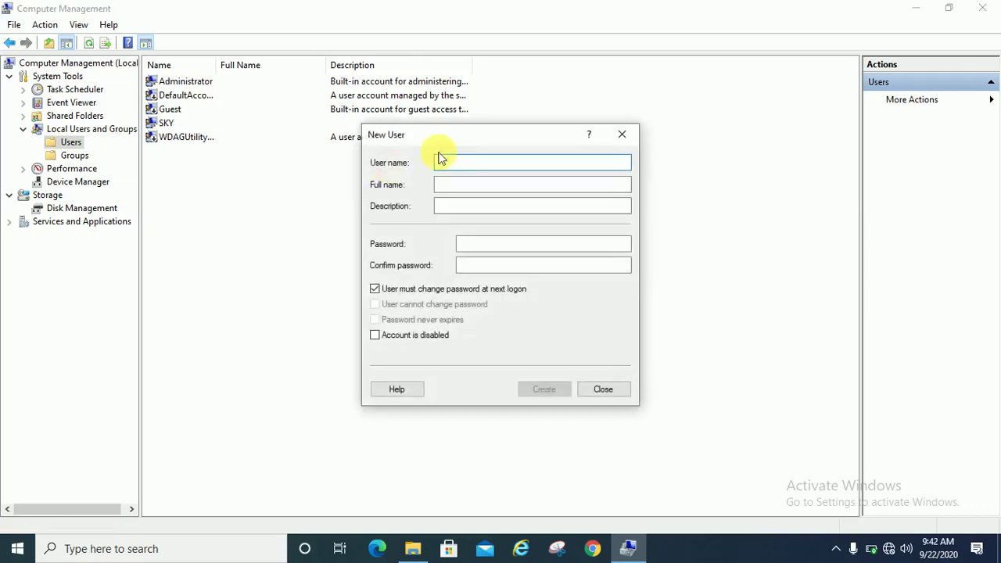
# - Create user Test, full name Test User, with a confirmed password and no forced change at logon
pyautogui.write('Test')
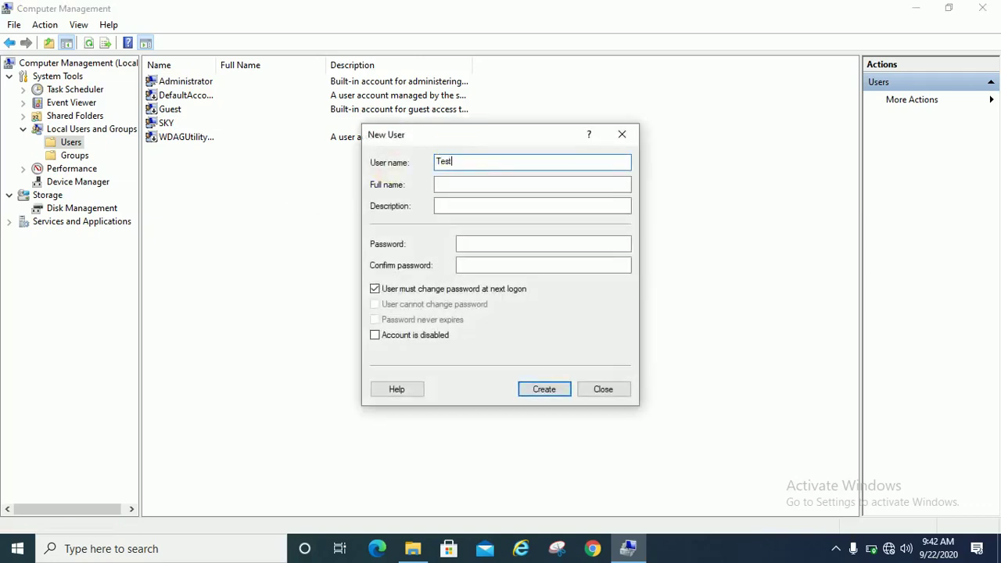
pyautogui.click(460, 186)
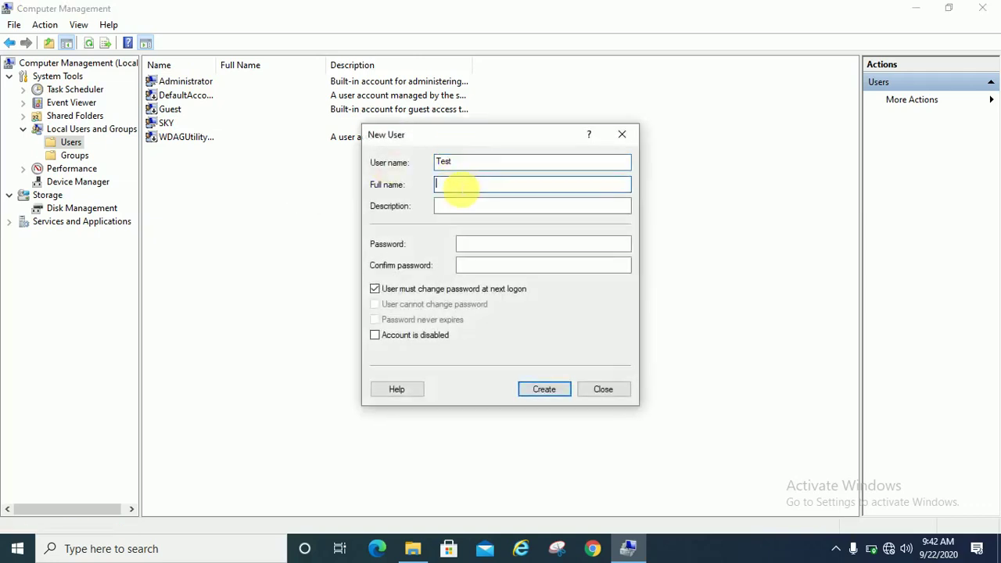
pyautogui.write('Test User')
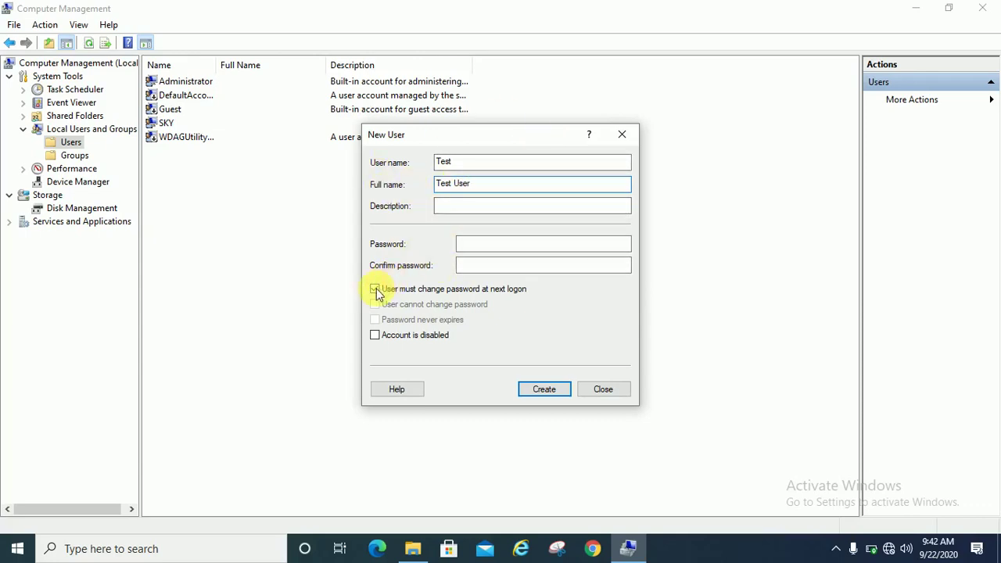
pyautogui.click(467, 247)
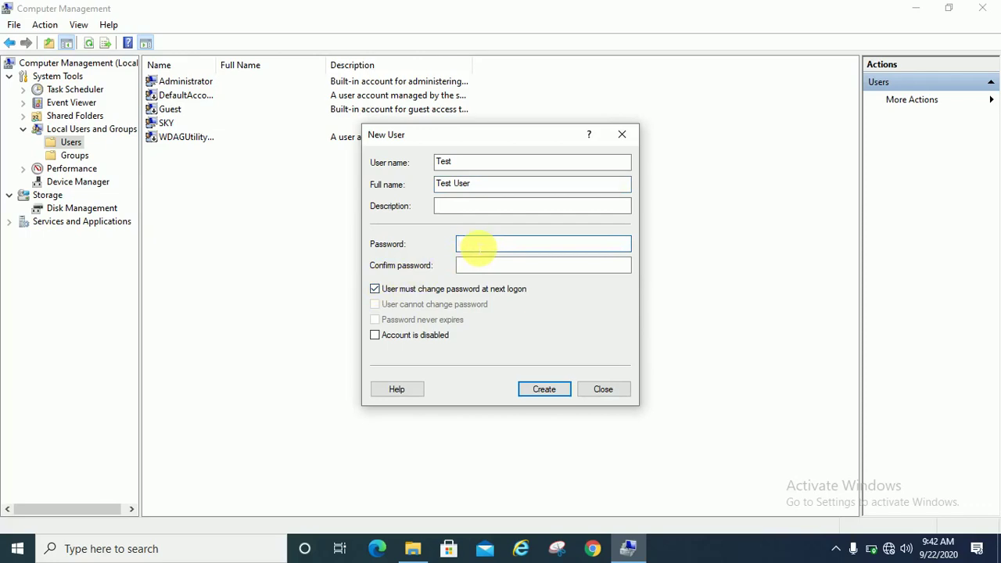
pyautogui.write('234')
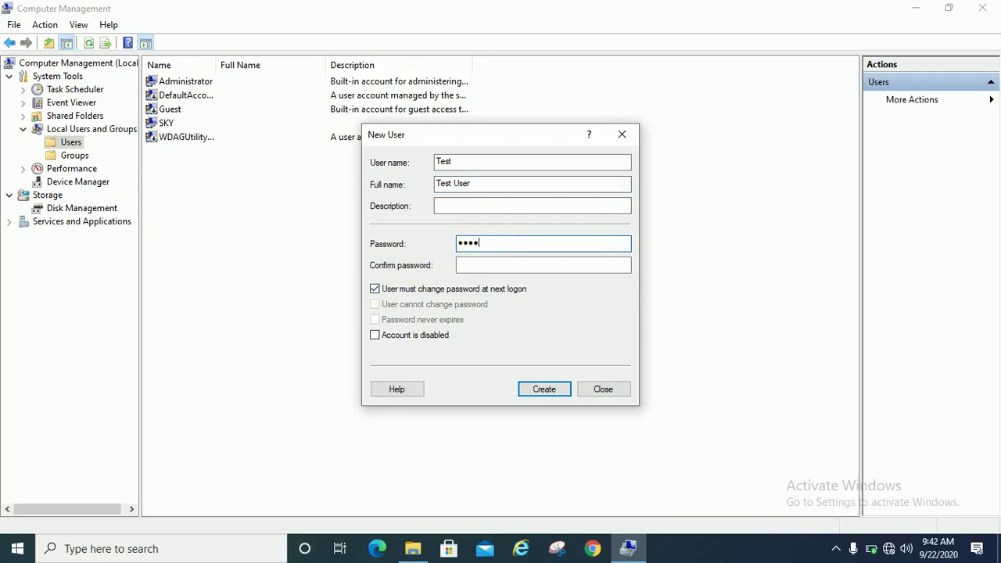
pyautogui.write('56789')
pyautogui.press('Tab')
pyautogui.write('123456789')
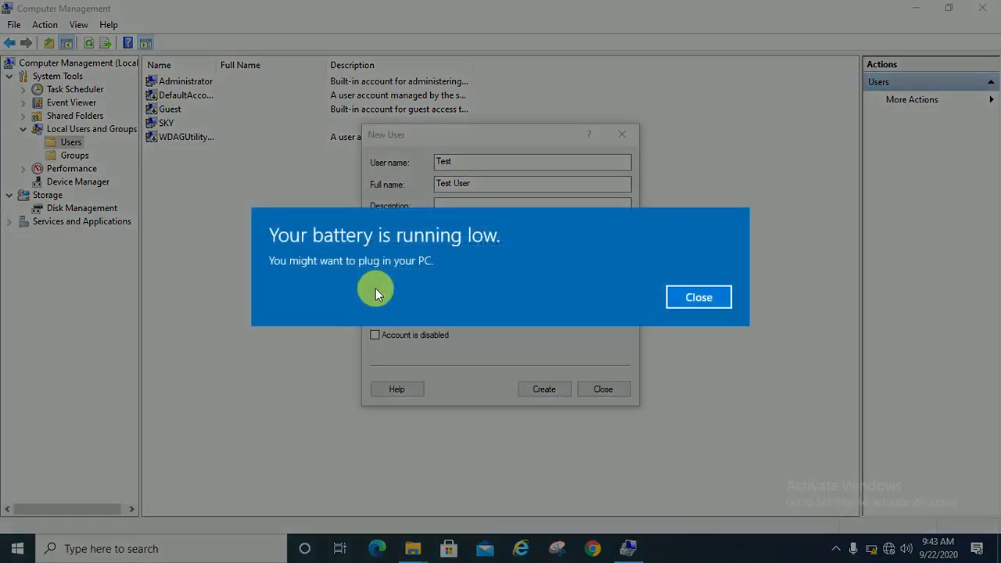
pyautogui.click(693, 294)
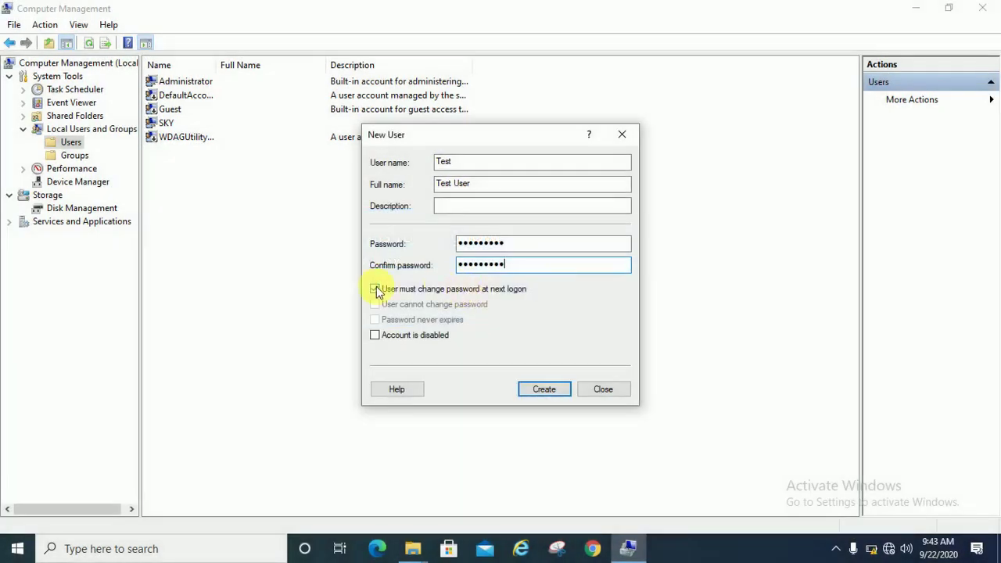
pyautogui.click(375, 288)
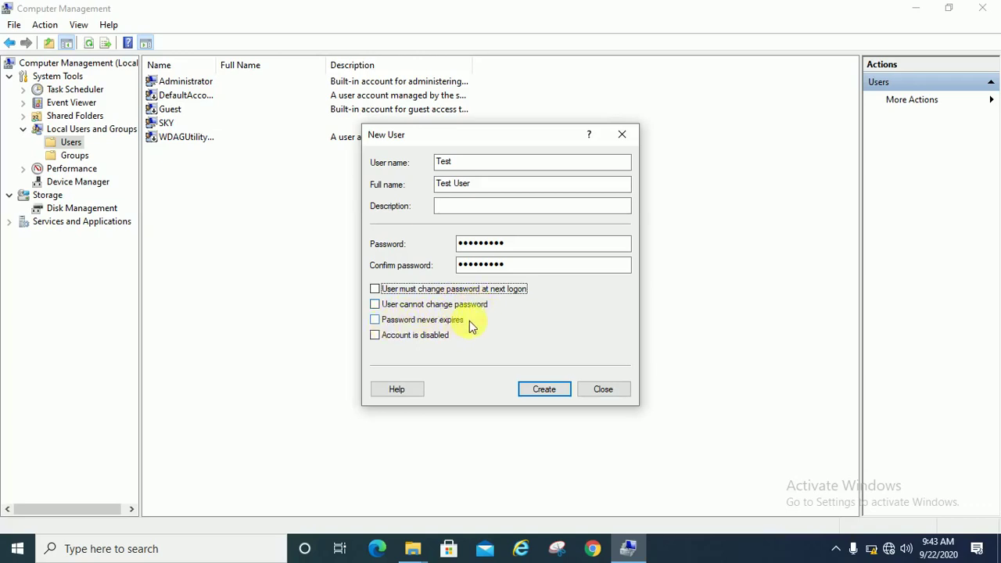
pyautogui.click(547, 393)
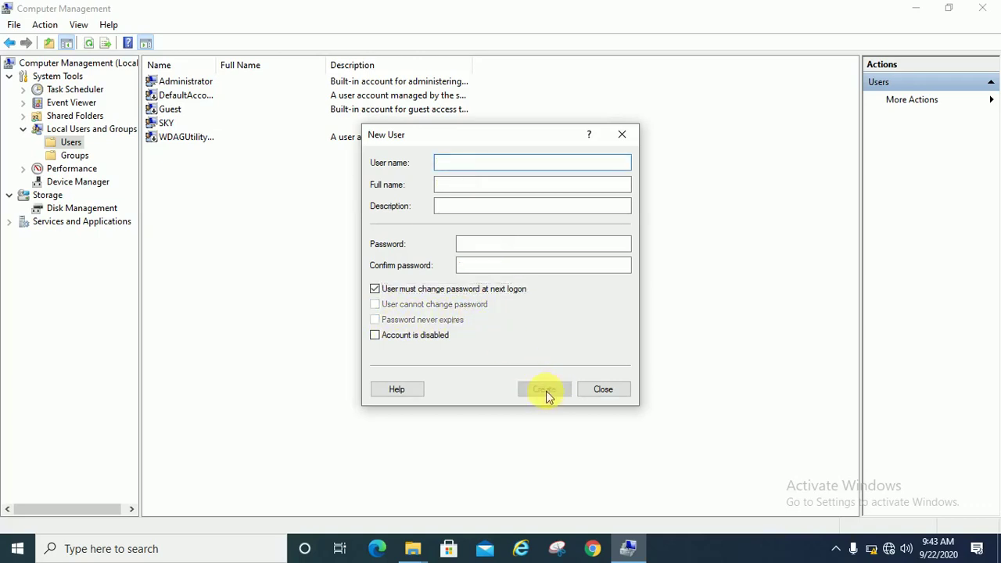
# - Close the New User form and start a Set Password reset for the Test account
pyautogui.click(604, 390)
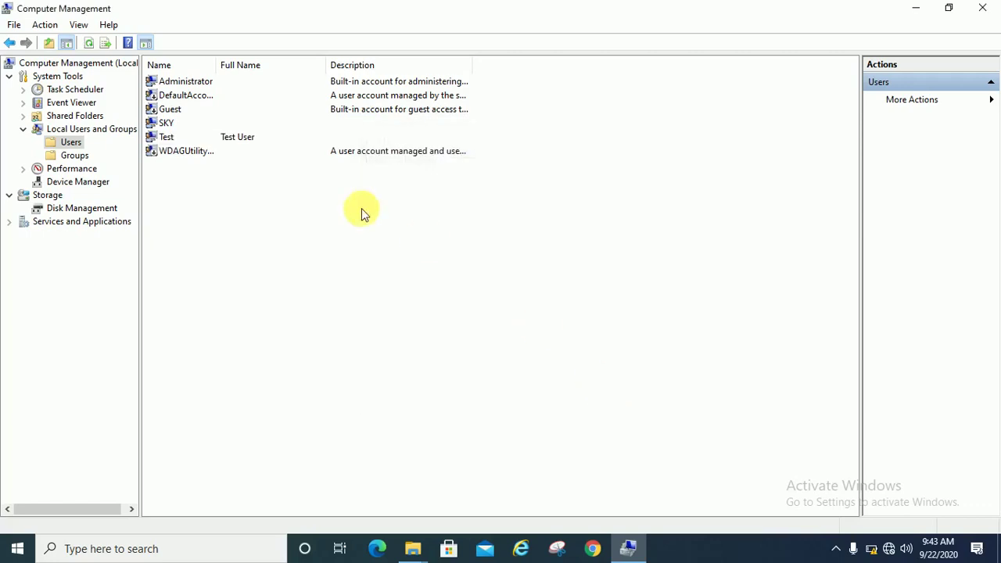
pyautogui.click(185, 138)
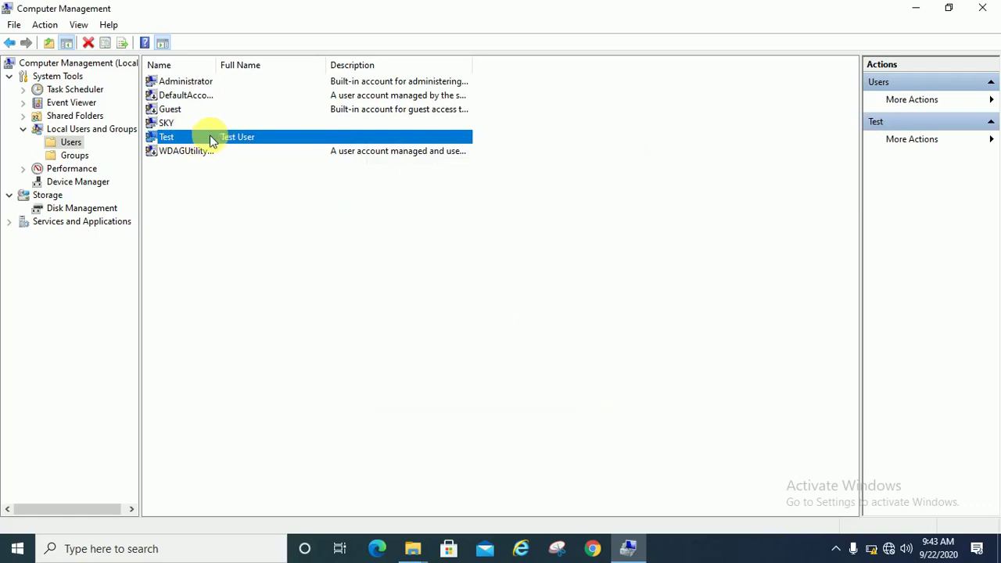
pyautogui.rightClick(175, 133)
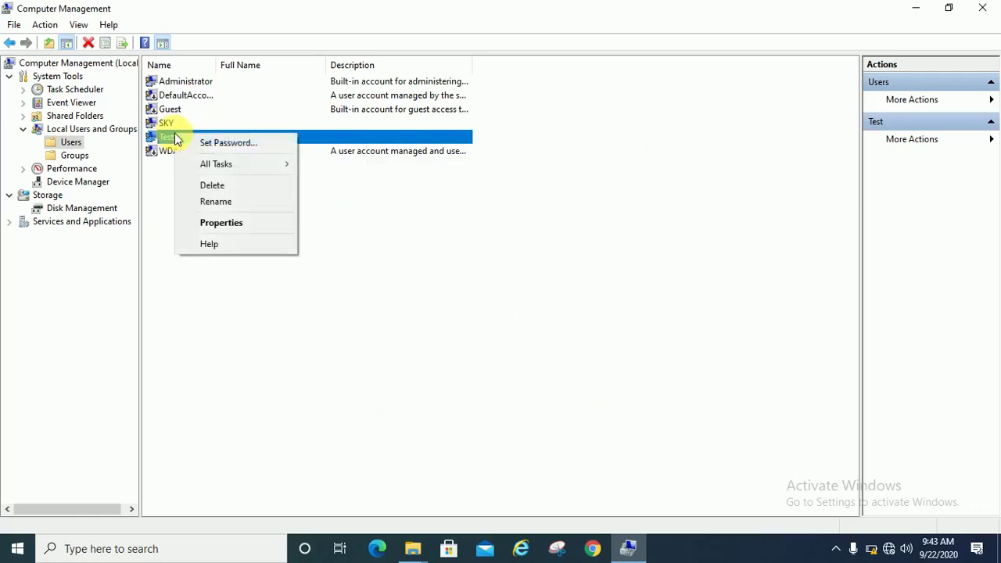
pyautogui.click(227, 144)
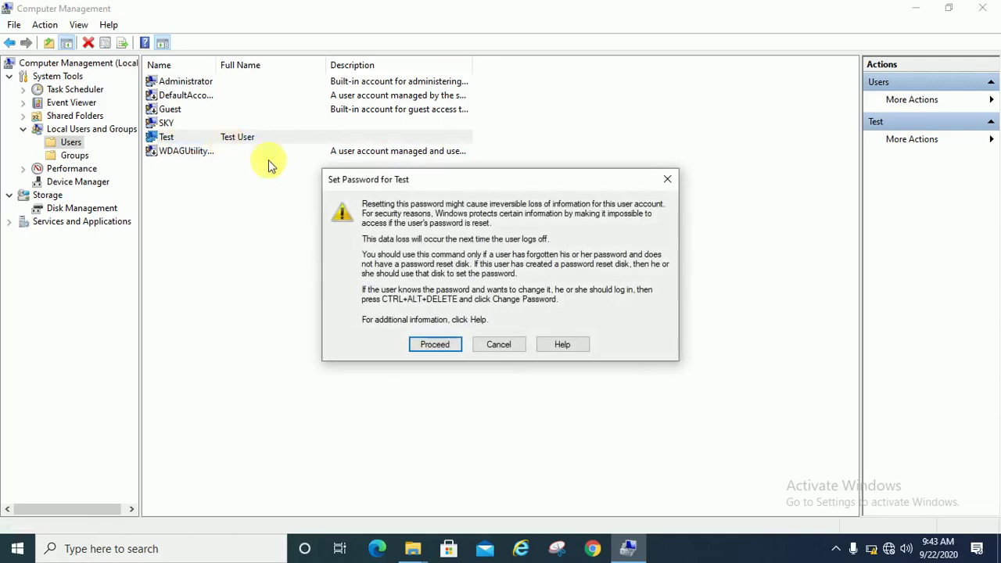
pyautogui.click(431, 344)
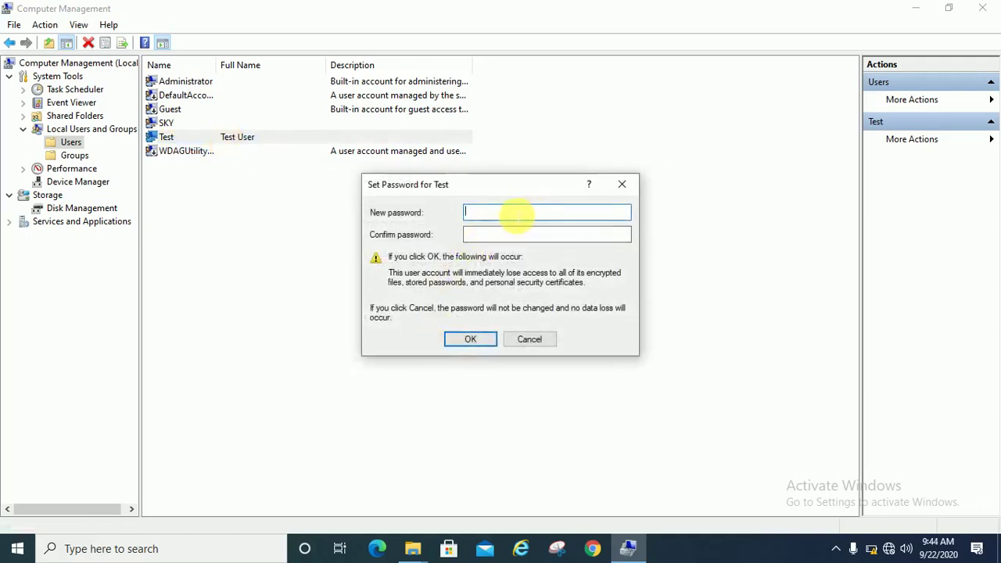
# - Enter and confirm the new password for Test and apply it
pyautogui.write('1234')
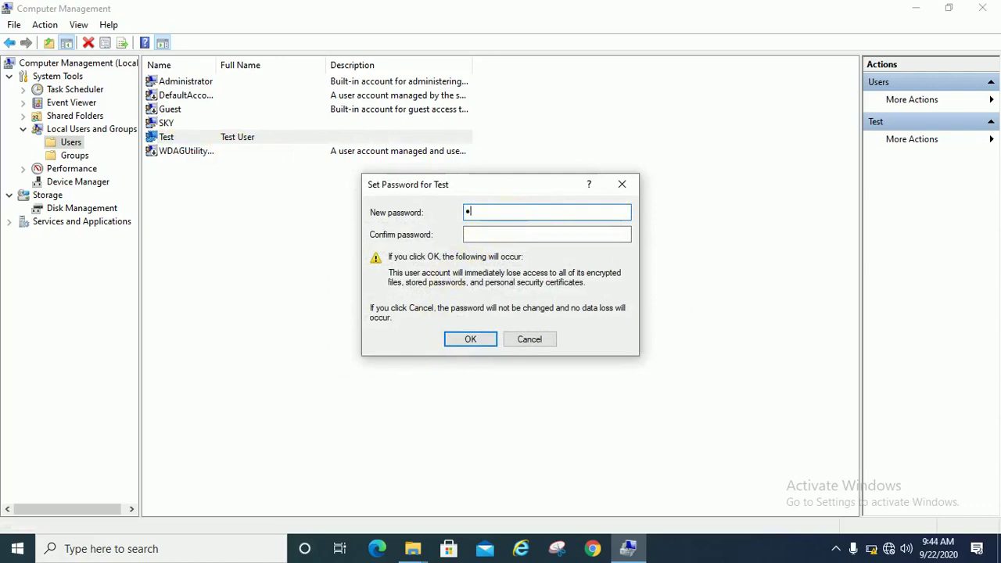
pyautogui.press('Tab')
pyautogui.write('1234')
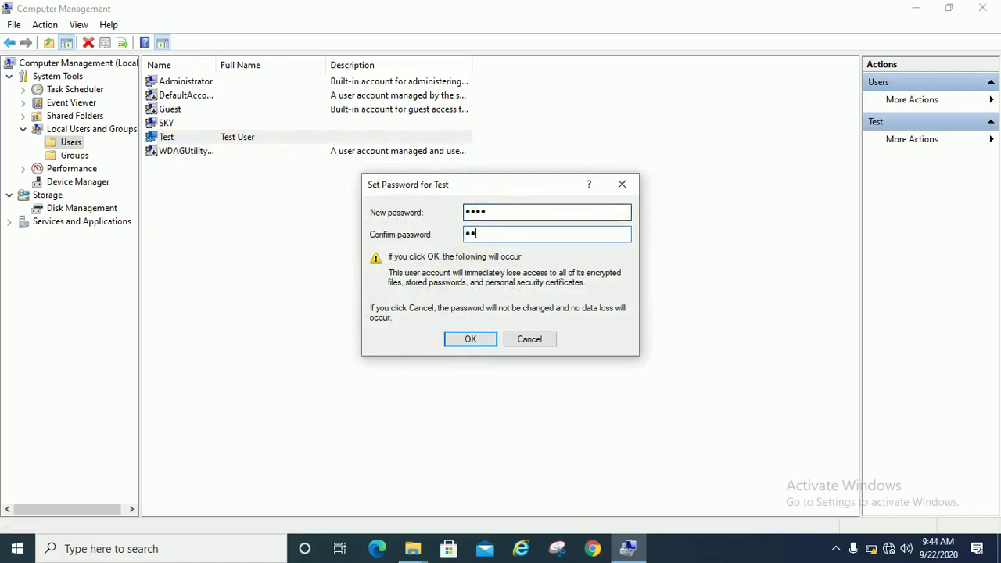
pyautogui.click(475, 342)
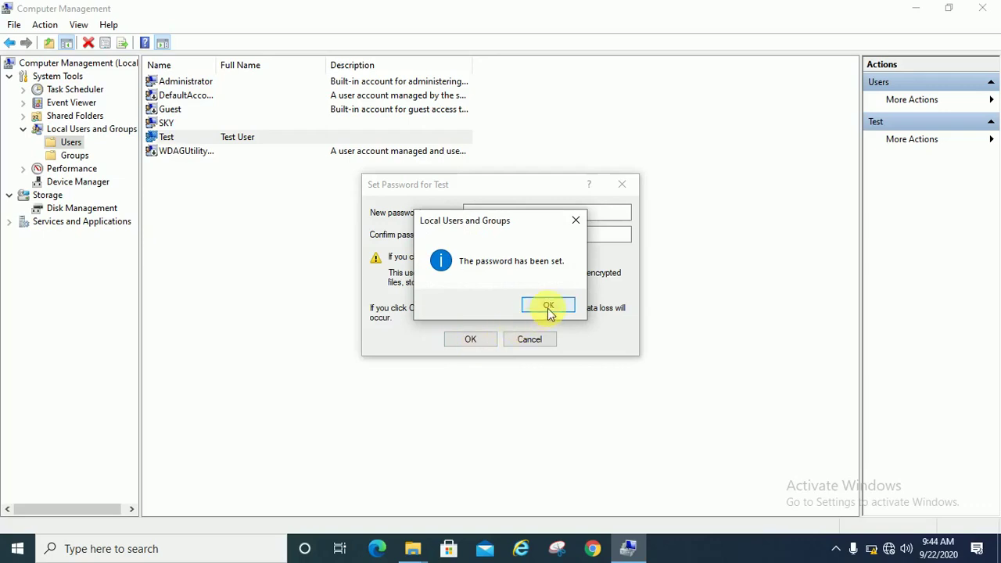